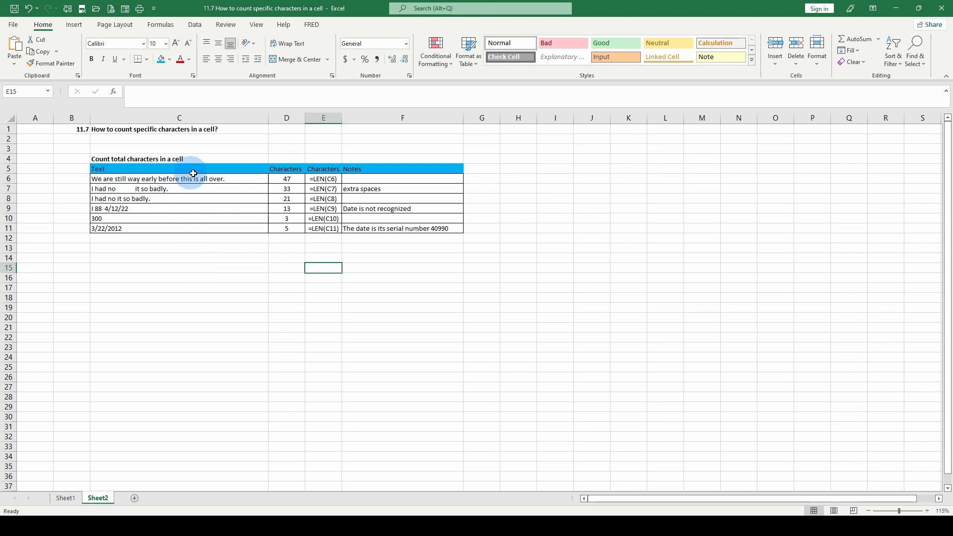
# Clear D6 and rebuild its character count with the LEN text function, using C6 as the argument
pyautogui.click(98, 177)
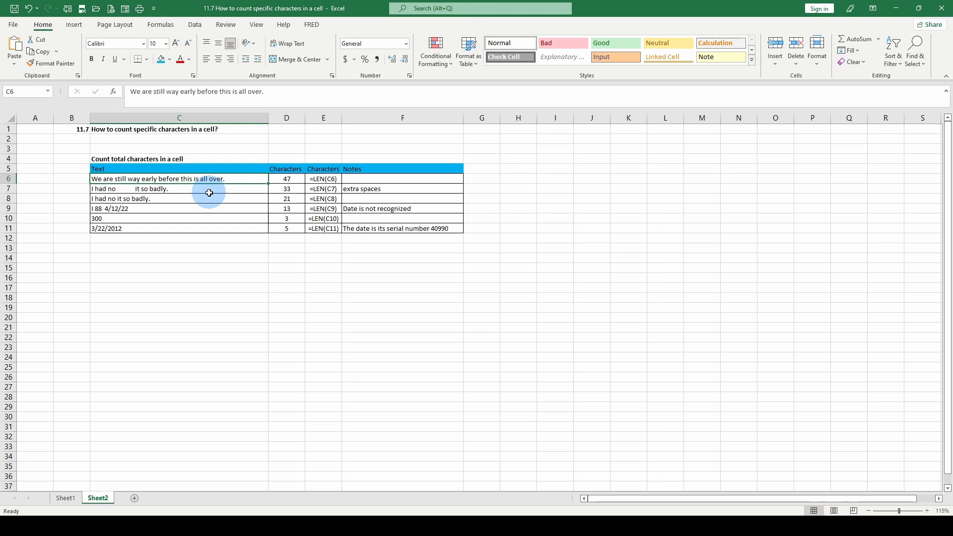
pyautogui.click(286, 180)
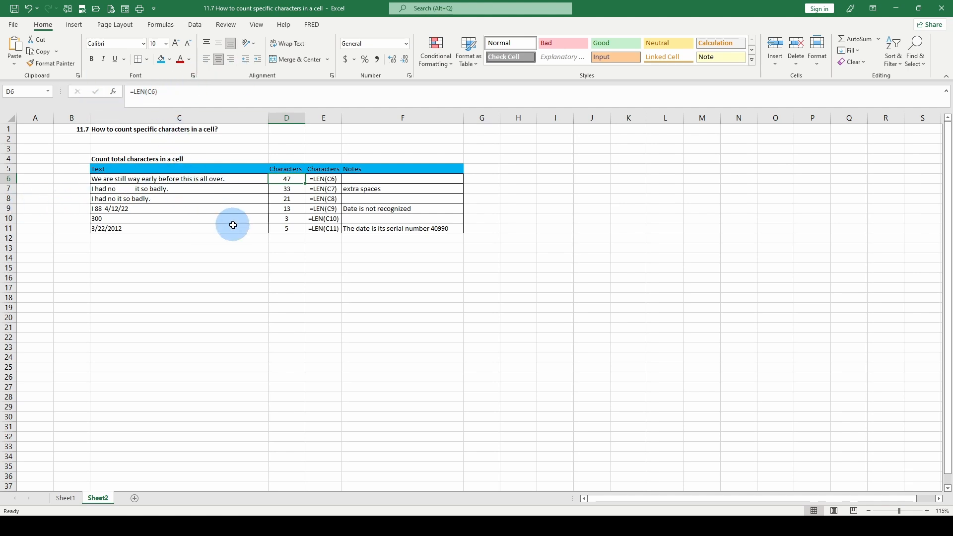
pyautogui.press('Delete')
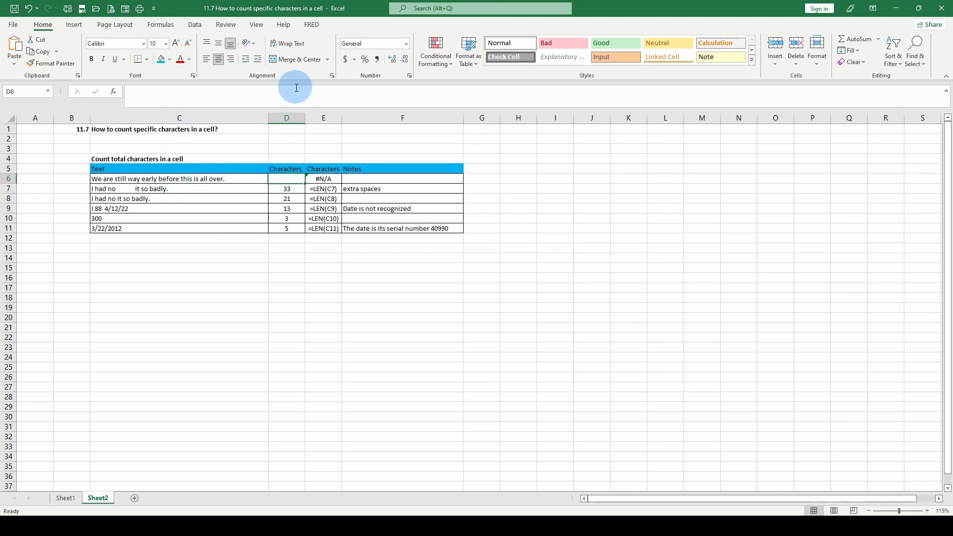
pyautogui.click(160, 25)
pyautogui.click(145, 60)
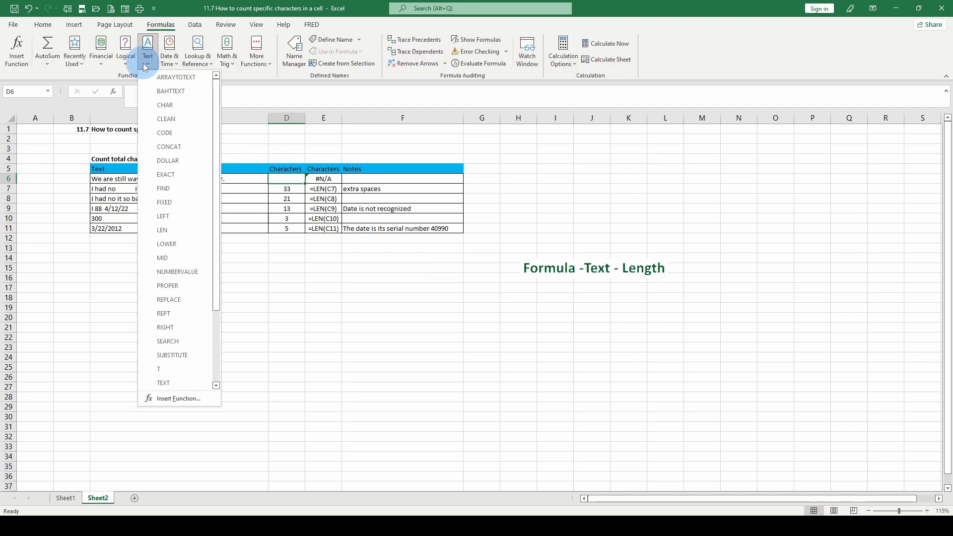
pyautogui.click(168, 230)
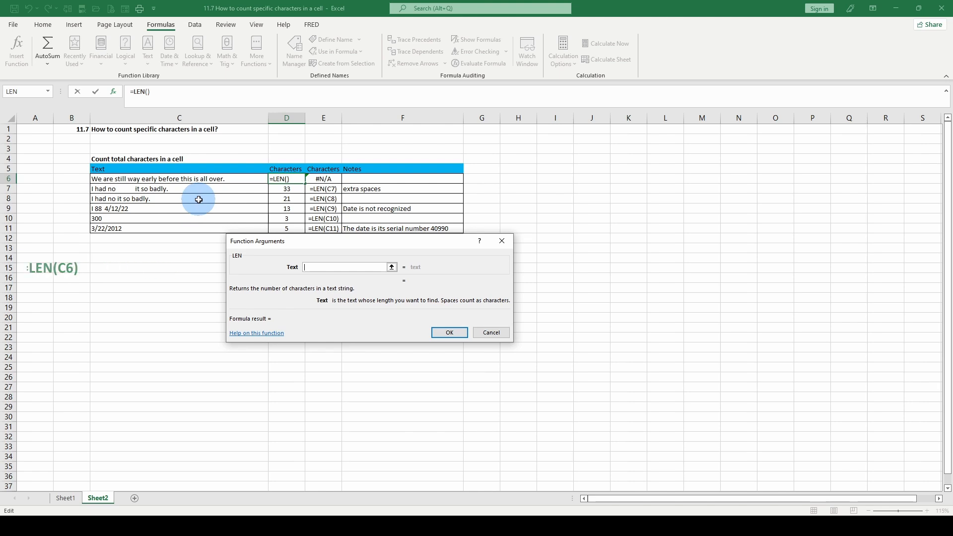
pyautogui.click(200, 178)
pyautogui.click(449, 332)
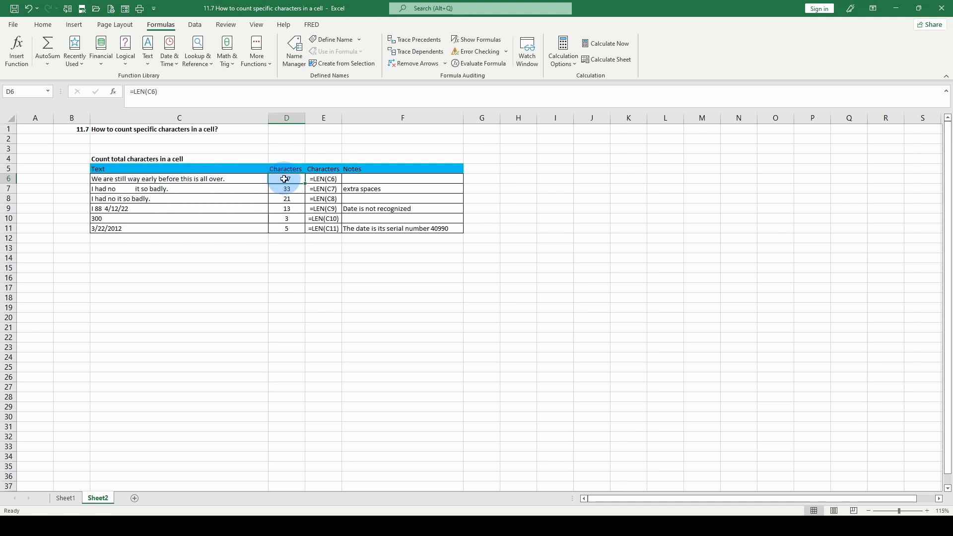
# Examine the LEN formulas in D6:D11 against the texts, number and date they count in column C
pyautogui.moveTo(284, 178); pyautogui.dragTo(292, 228)
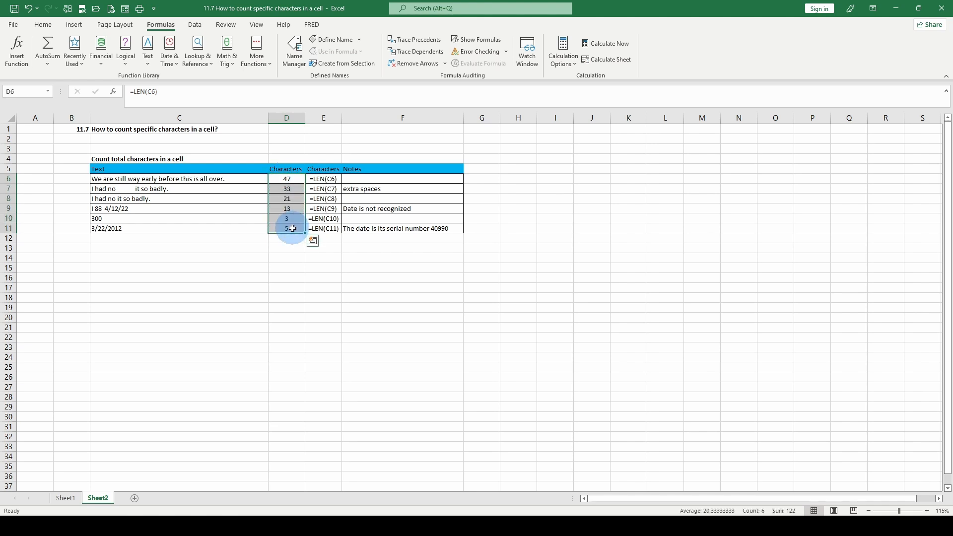
pyautogui.click(279, 178)
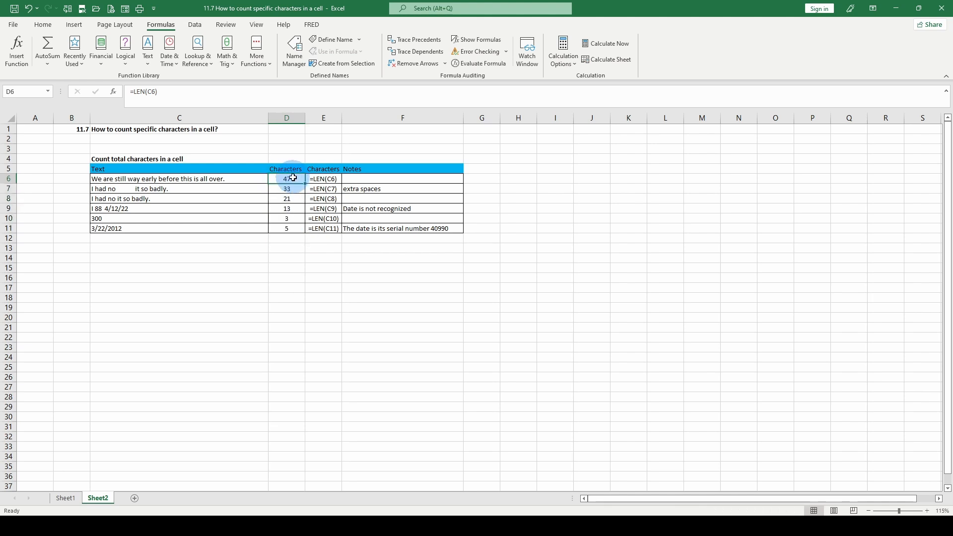
pyautogui.moveTo(294, 178); pyautogui.dragTo(291, 227)
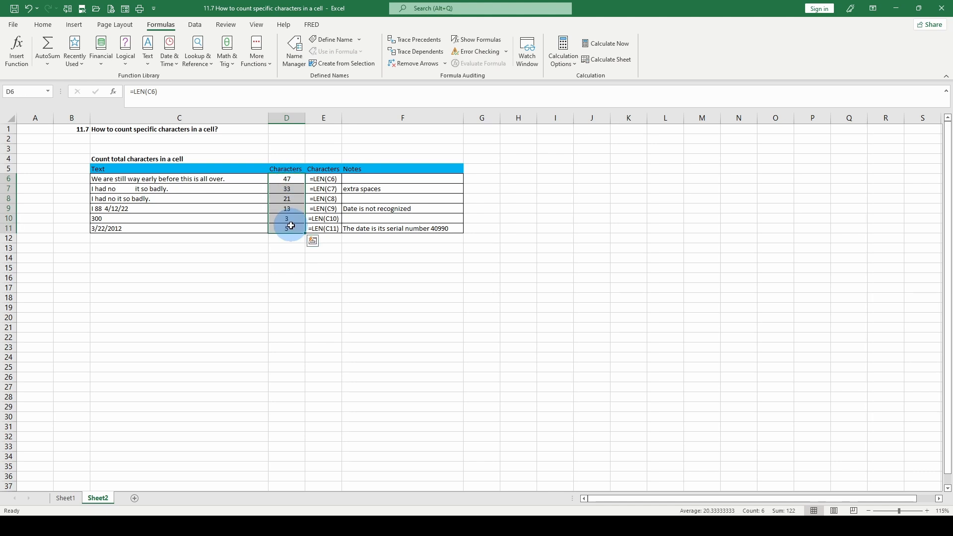
pyautogui.click(291, 226)
pyautogui.click(286, 218)
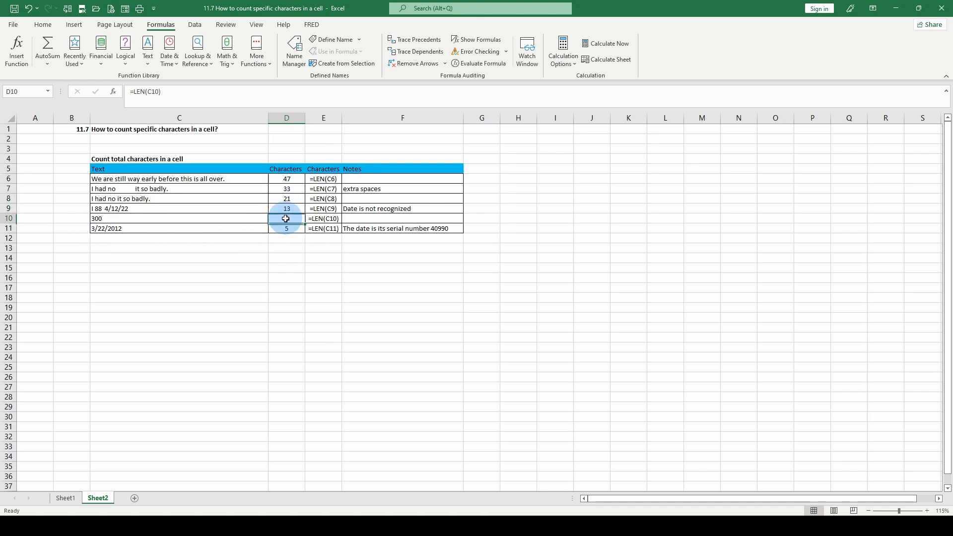
pyautogui.click(108, 219)
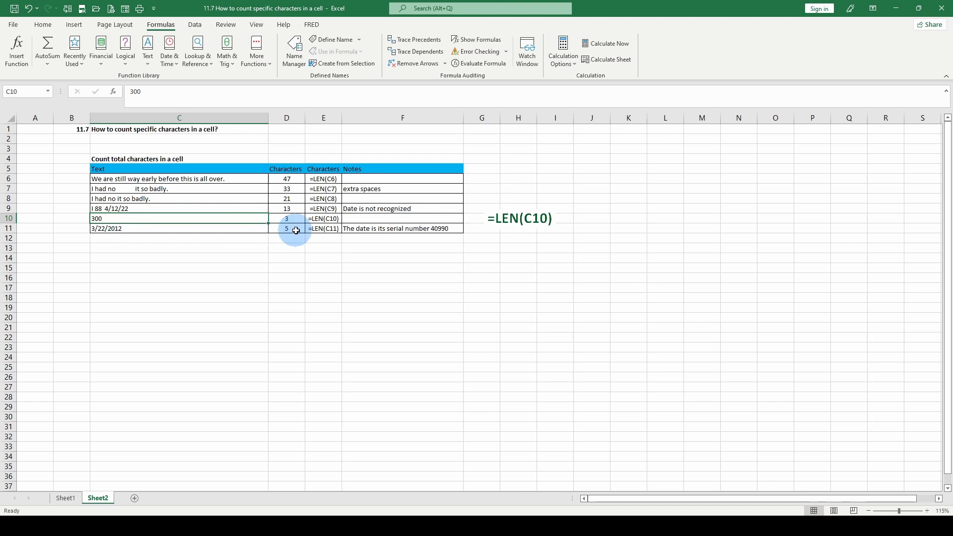
pyautogui.press('Down')
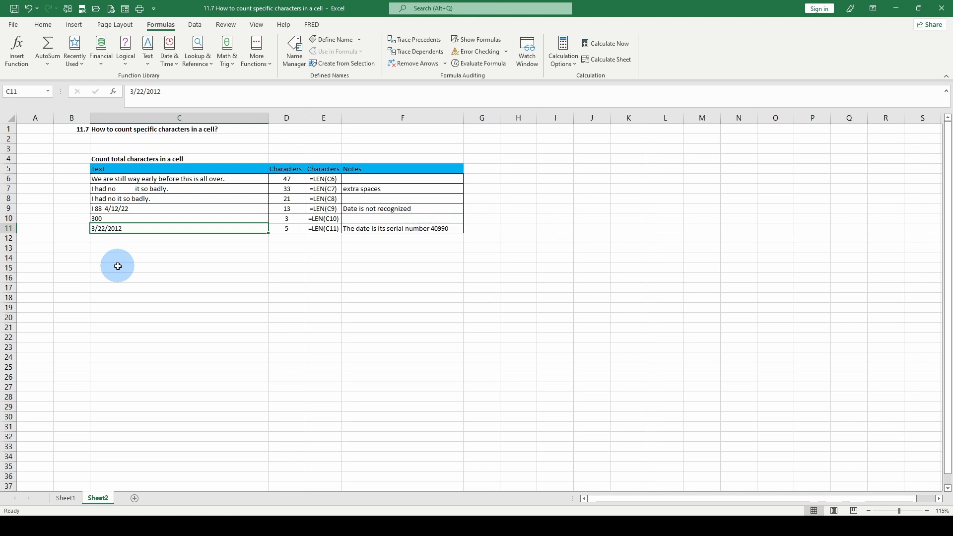
pyautogui.click(303, 231)
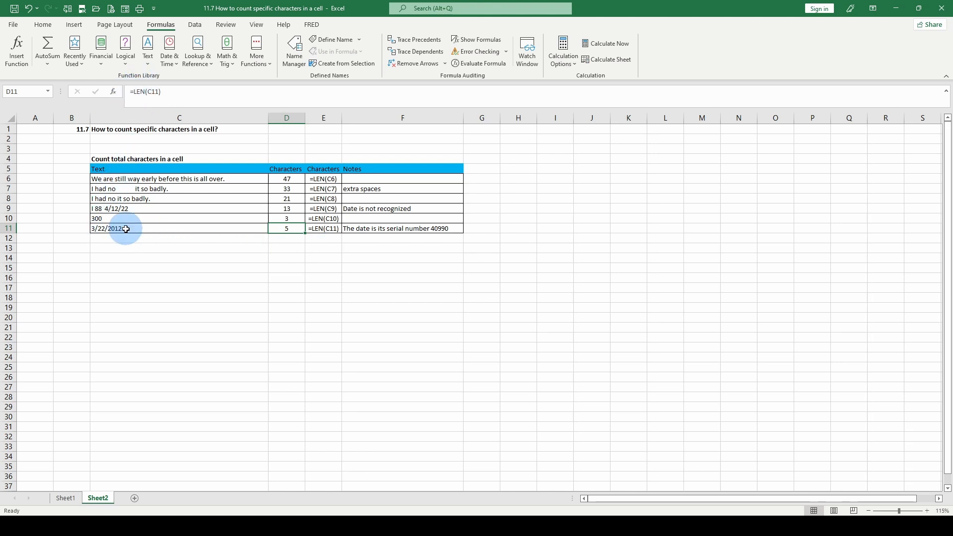
pyautogui.press('Up')
pyautogui.press('Up')
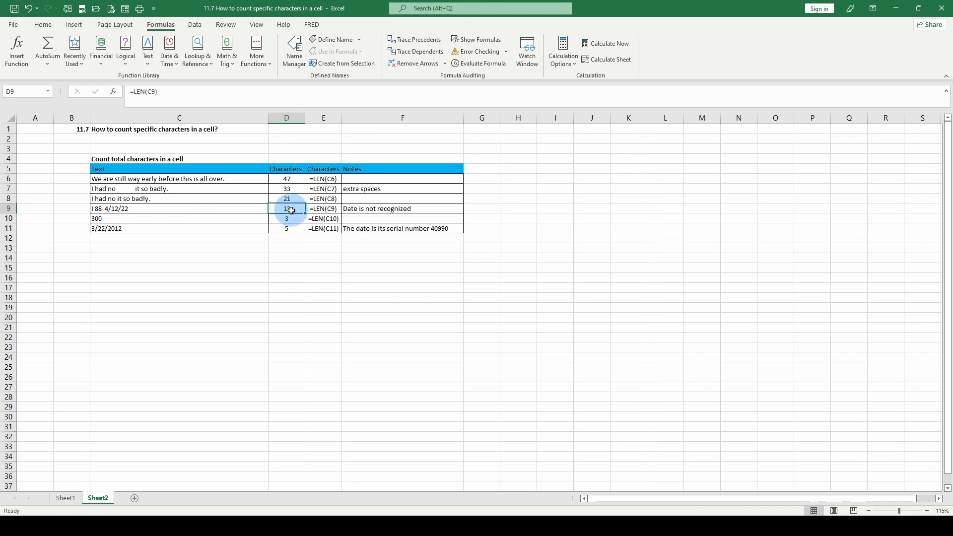
pyautogui.click(115, 211)
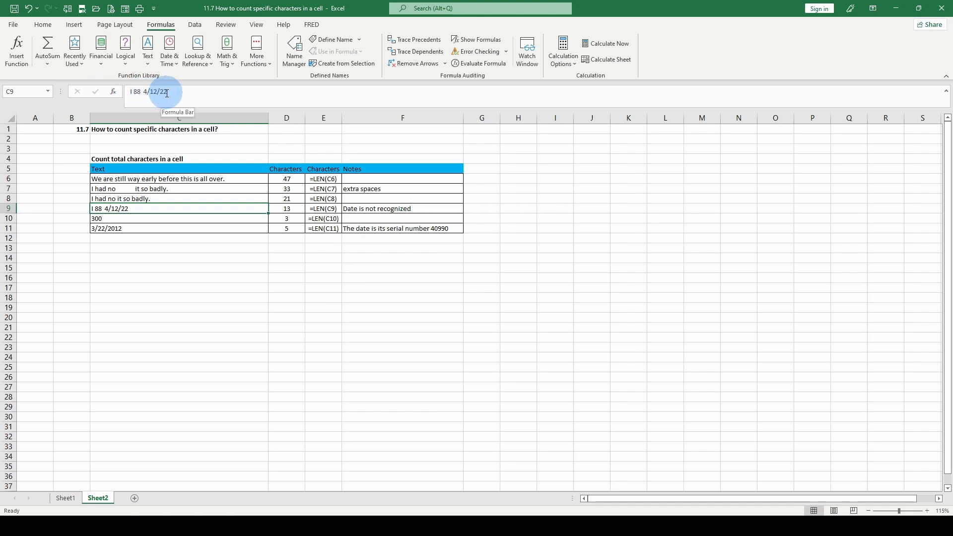
pyautogui.click(130, 190)
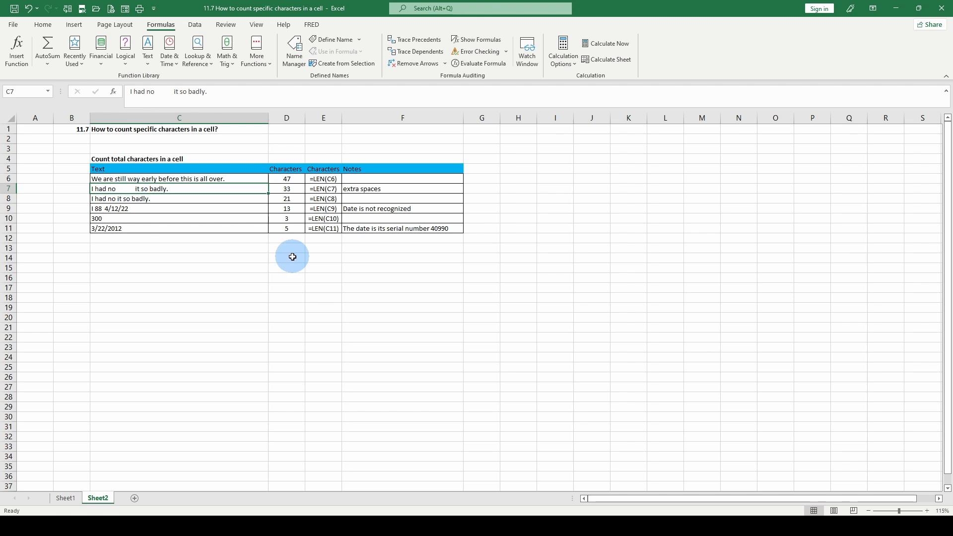
pyautogui.click(293, 257)
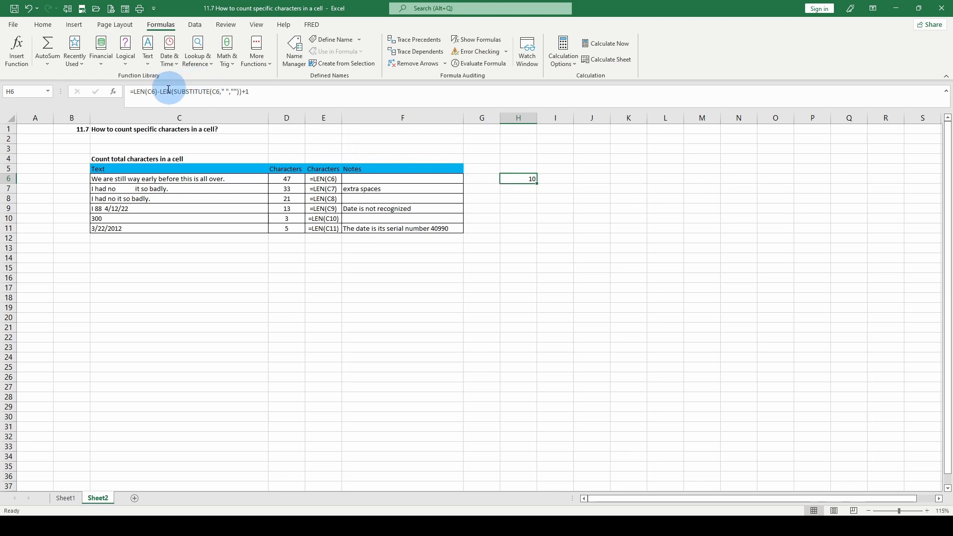
# Copy the LEN(SUBSTITUTE(C6," ","")) part of H6's formula into I6 and make it the formula =LEN(SUBSTITUTE(C6," ",""))
pyautogui.moveTo(160, 92); pyautogui.dragTo(241, 91)
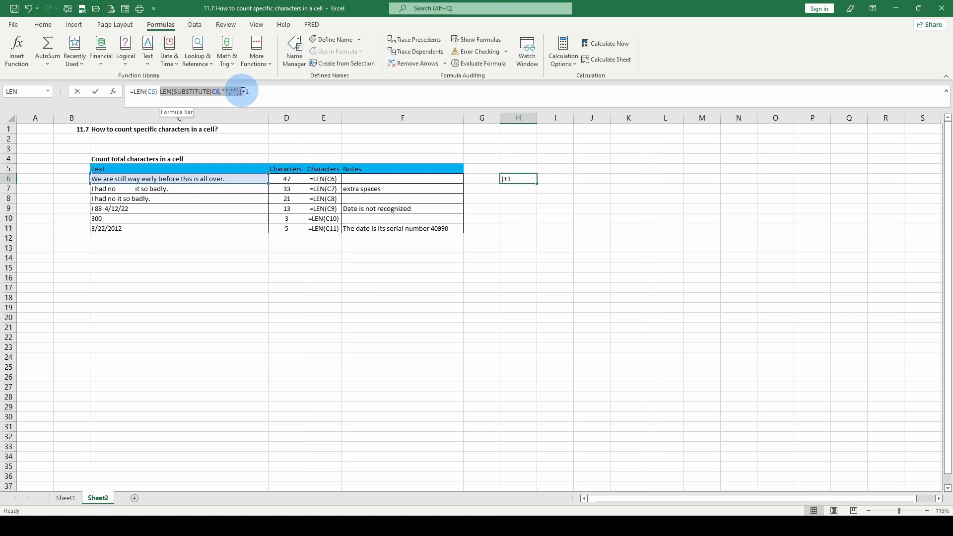
pyautogui.rightClick(243, 92)
pyautogui.click(262, 107)
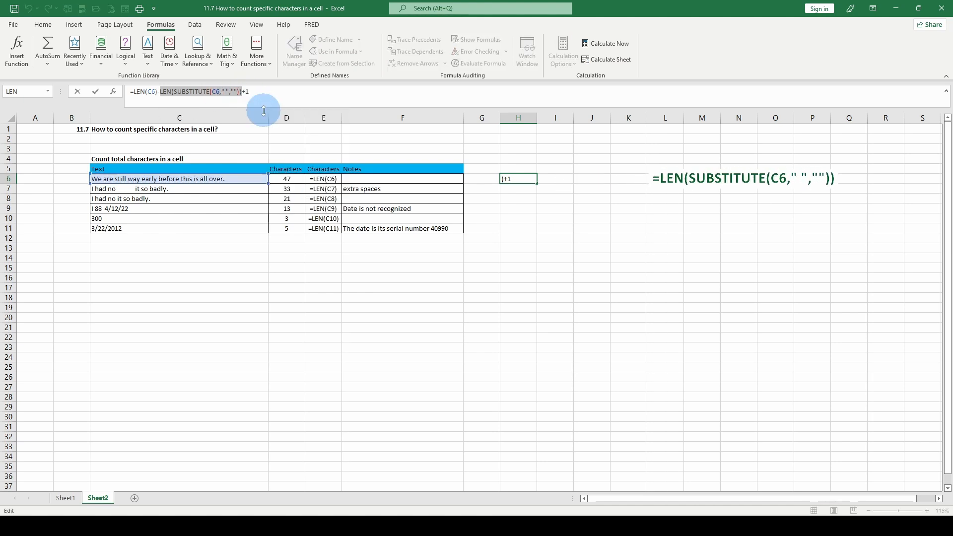
pyautogui.click(559, 179)
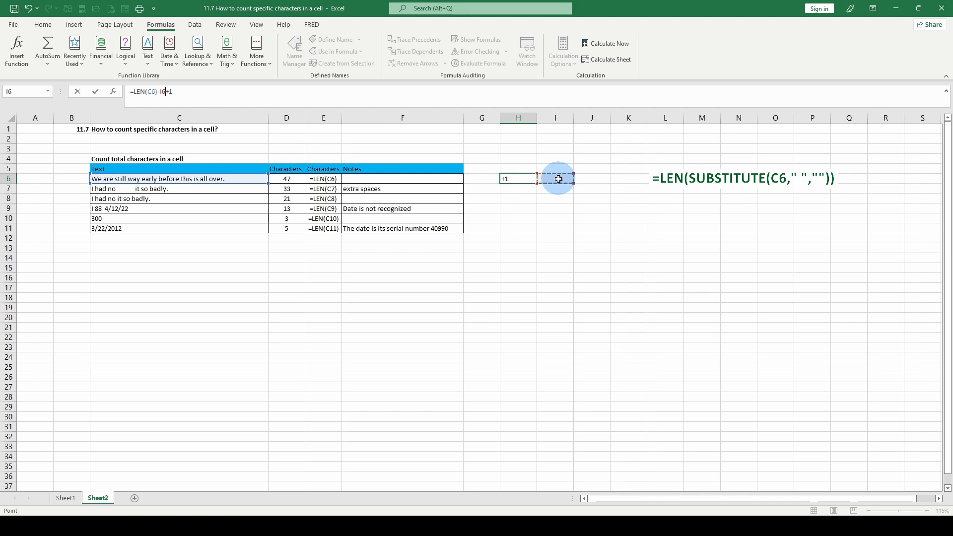
pyautogui.rightClick(558, 179)
pyautogui.click(586, 251)
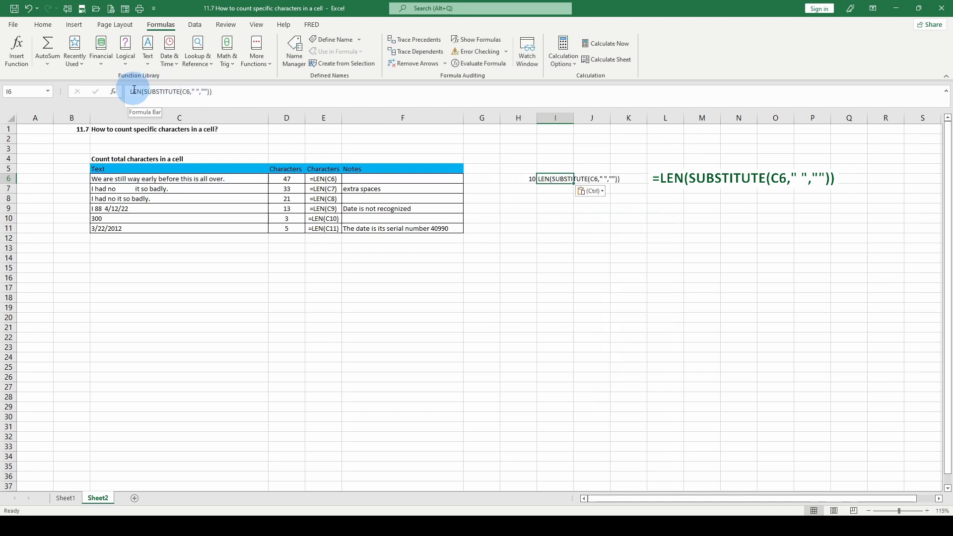
pyautogui.click(131, 91)
pyautogui.write('=')
pyautogui.hotkey('ctrl', 'Return')
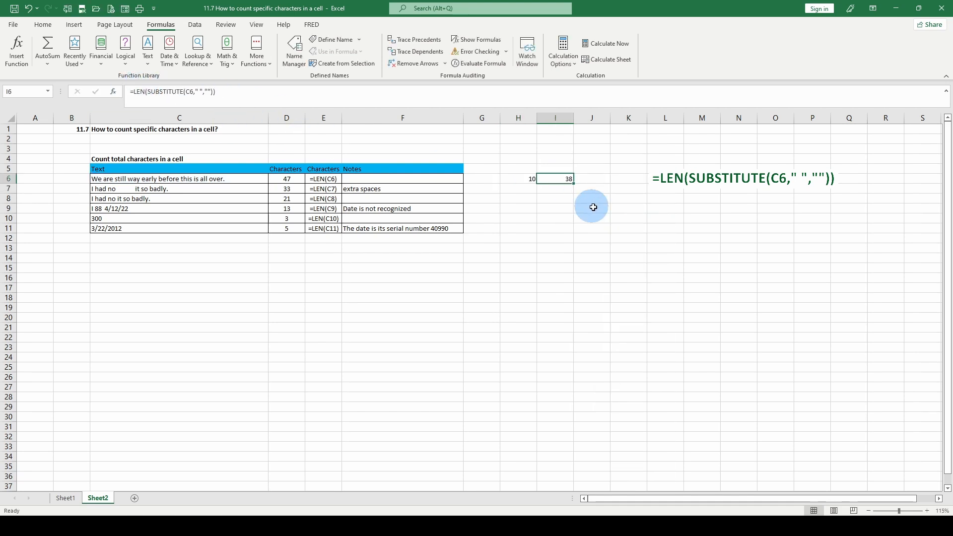
# Enter =D6-I6 in J6 to calculate the number of spaces in the first text
pyautogui.click(278, 179)
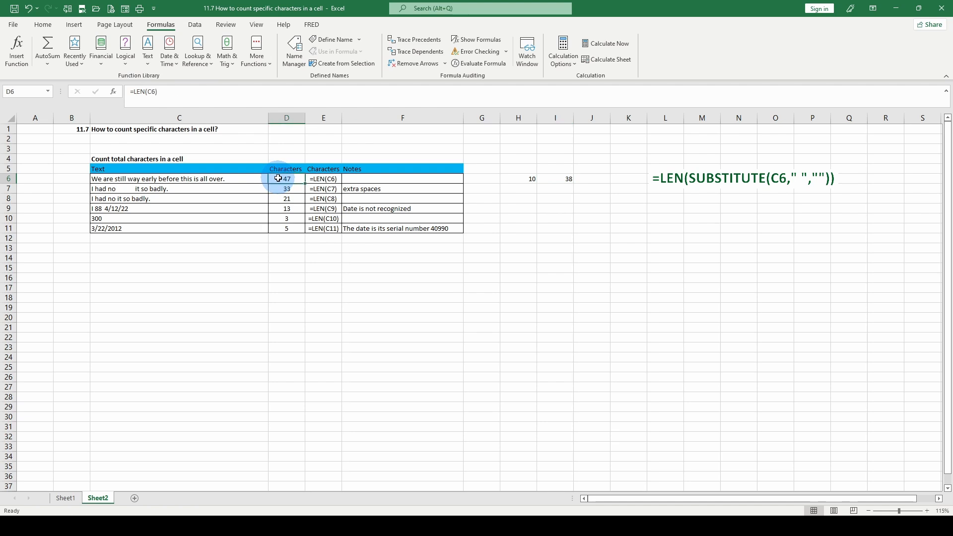
pyautogui.click(567, 185)
pyautogui.click(569, 181)
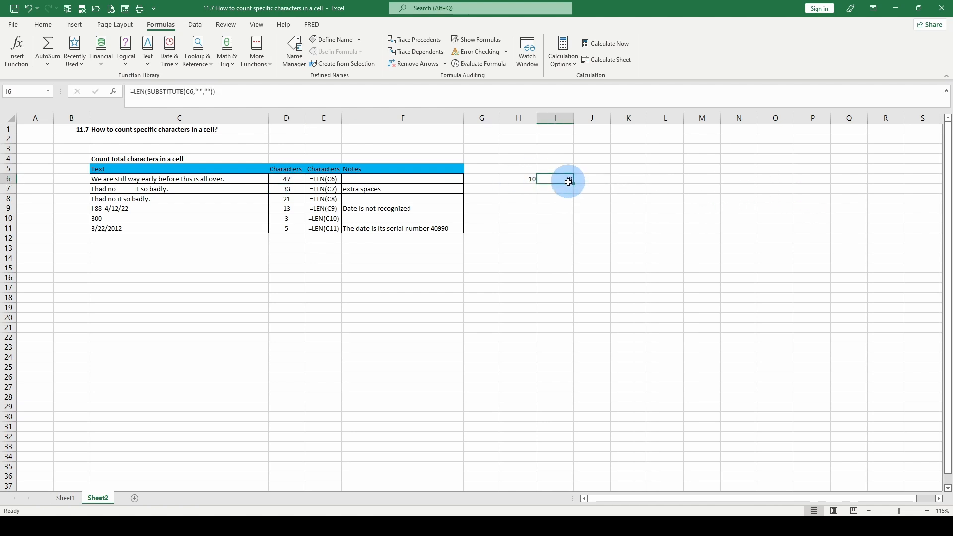
pyautogui.click(598, 181)
pyautogui.write('=')
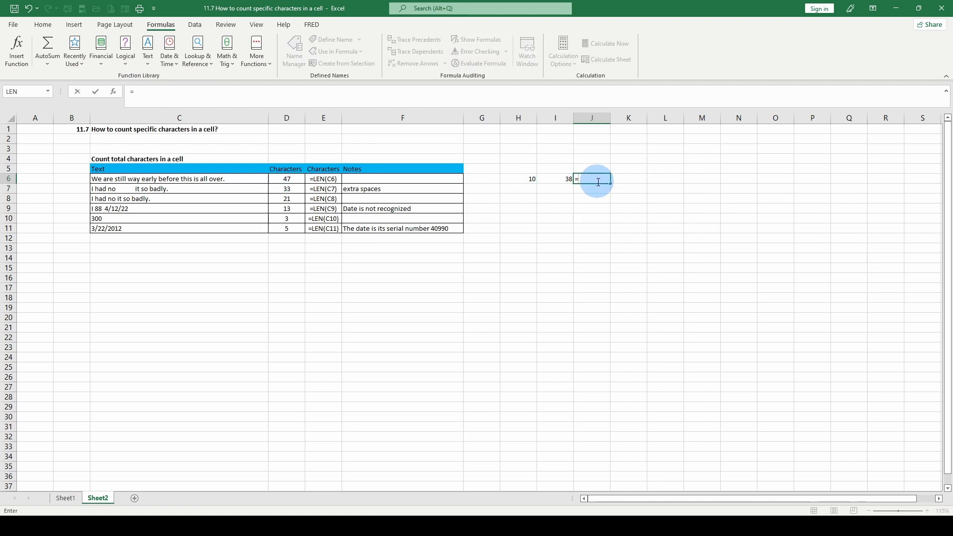
pyautogui.click(287, 179)
pyautogui.write('-')
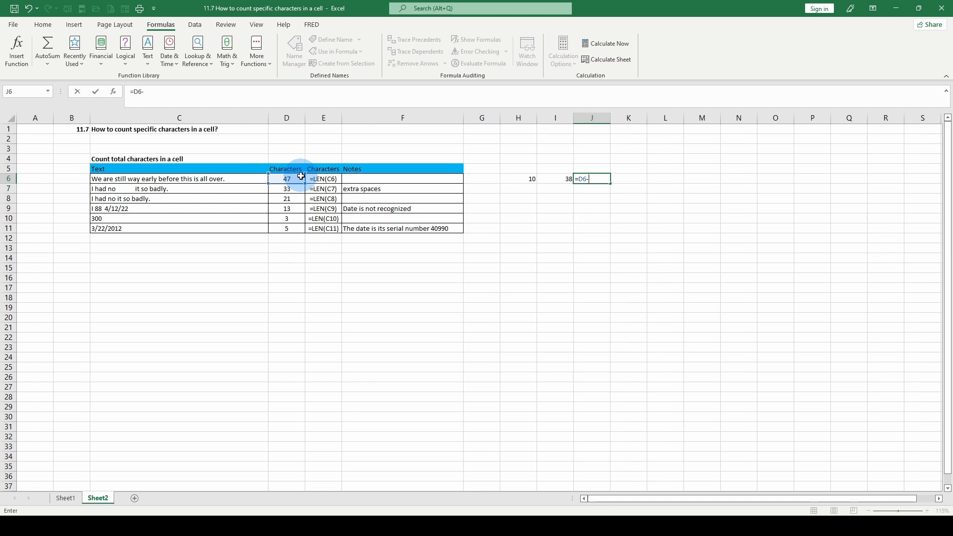
pyautogui.click(566, 178)
pyautogui.press('Return')
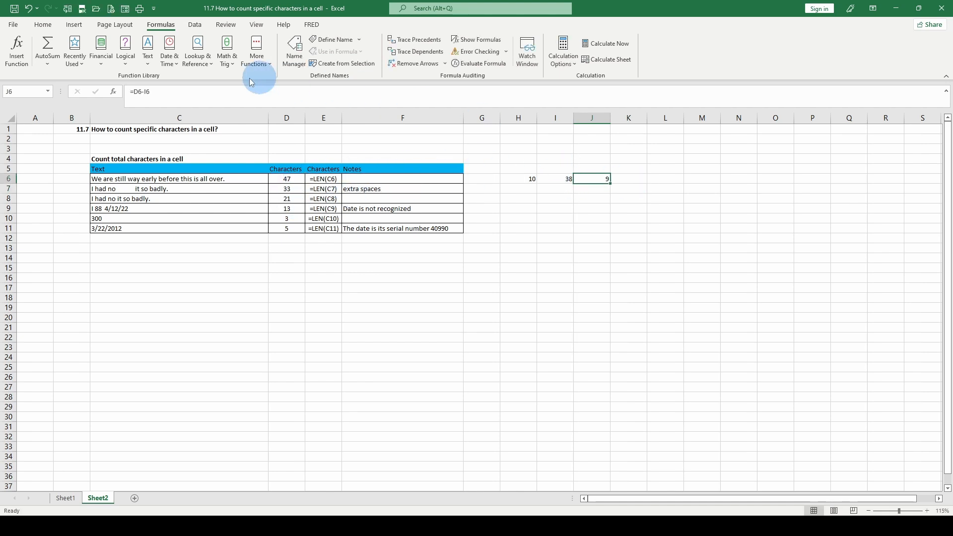
# Fill the formulas in H6:J6 down through row 11
pyautogui.click(516, 179)
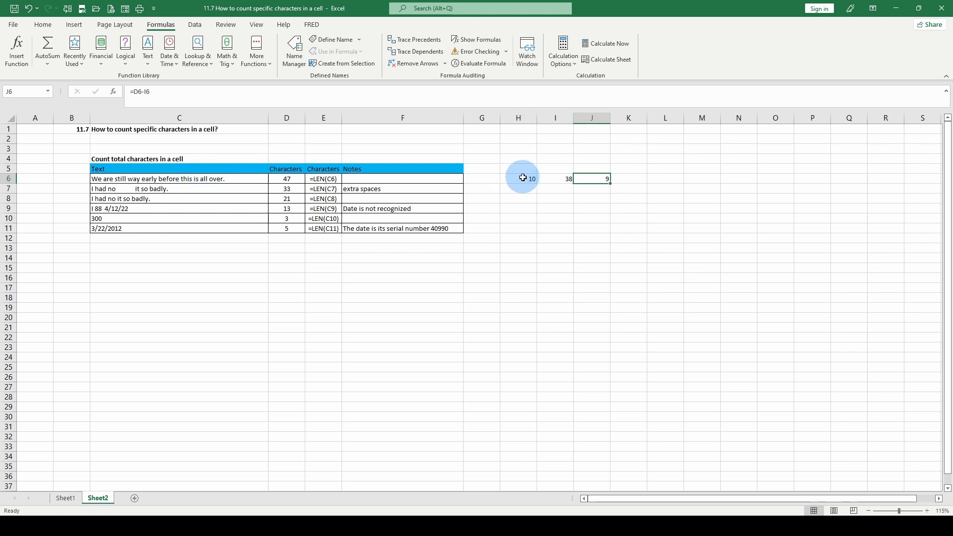
pyautogui.moveTo(521, 179); pyautogui.dragTo(594, 229)
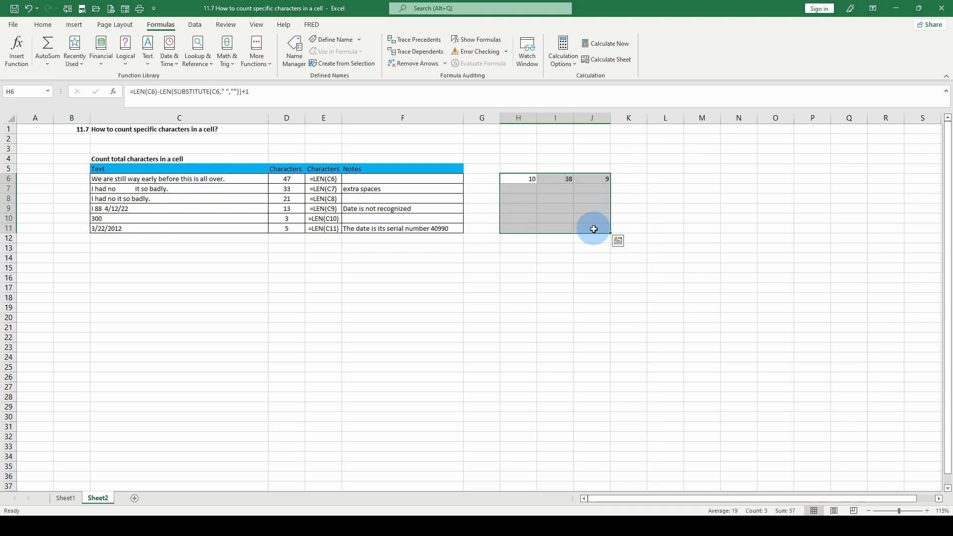
pyautogui.hotkey('ctrl', 'd')
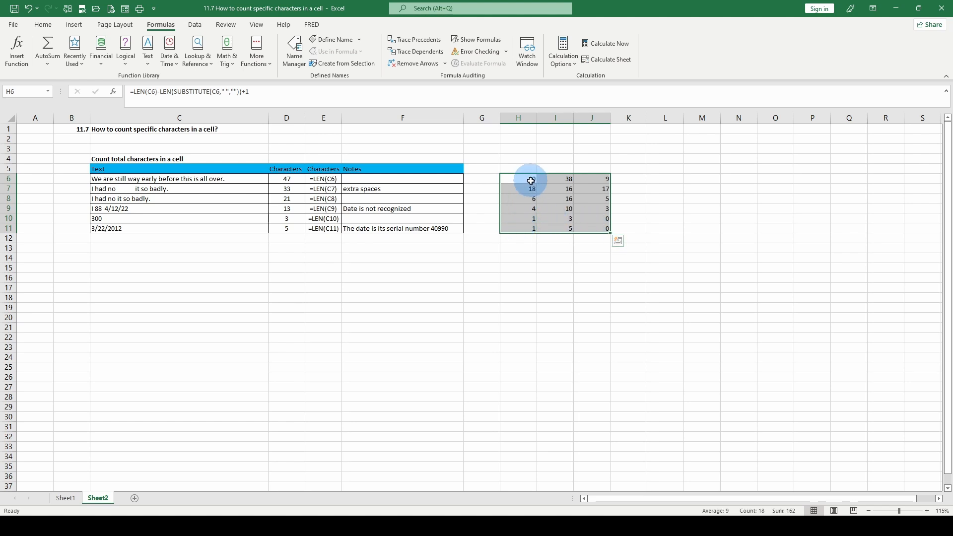
# Compare the filled word-count formulas in H7, H8 and H10 with their source texts in column C
pyautogui.click(519, 189)
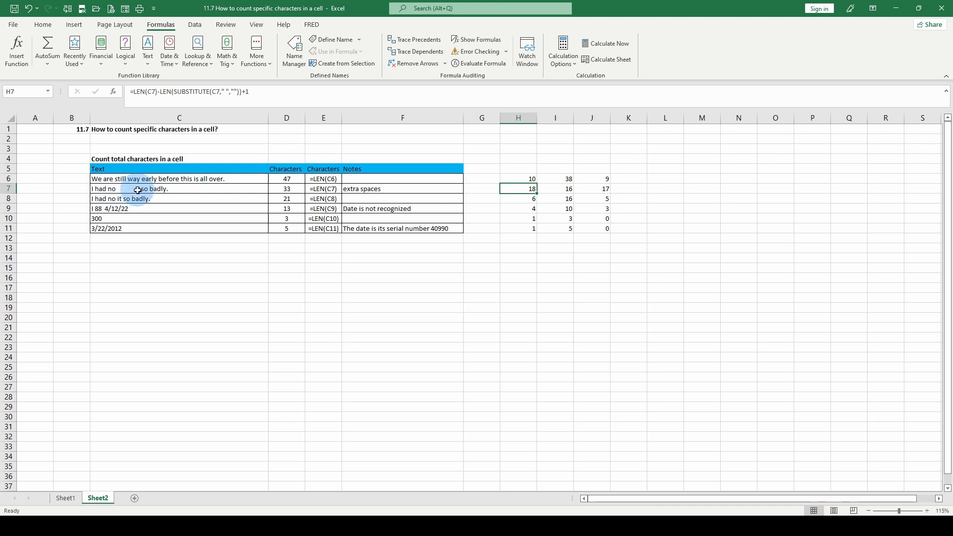
pyautogui.click(169, 199)
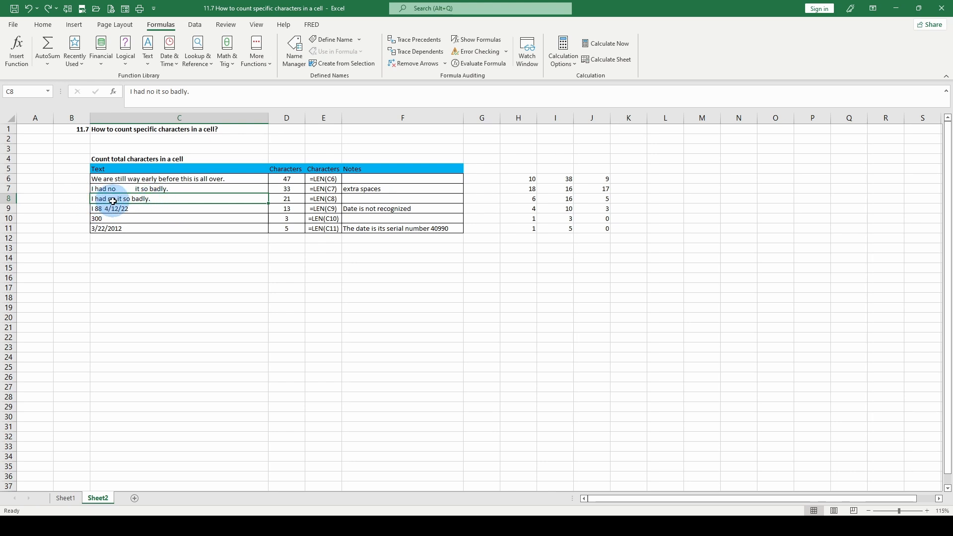
pyautogui.click(529, 199)
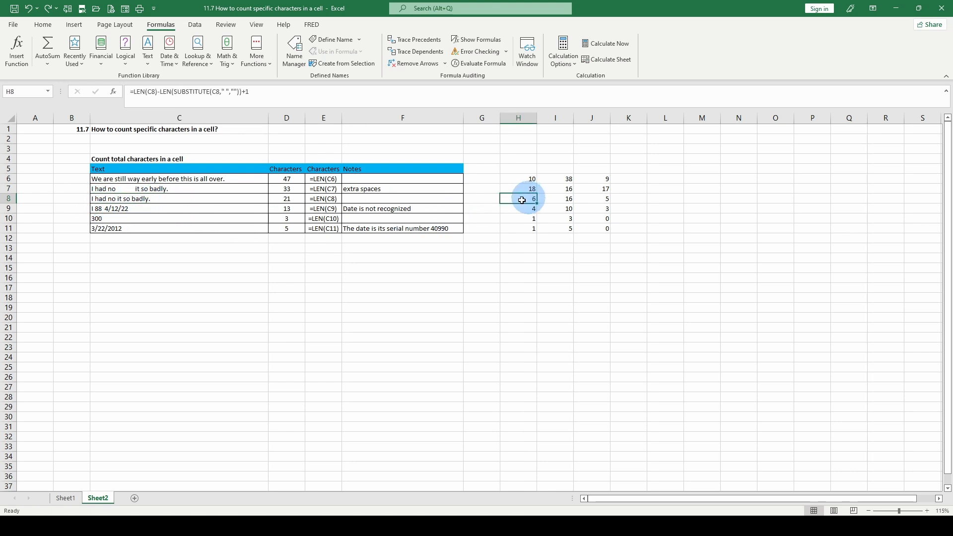
pyautogui.click(108, 218)
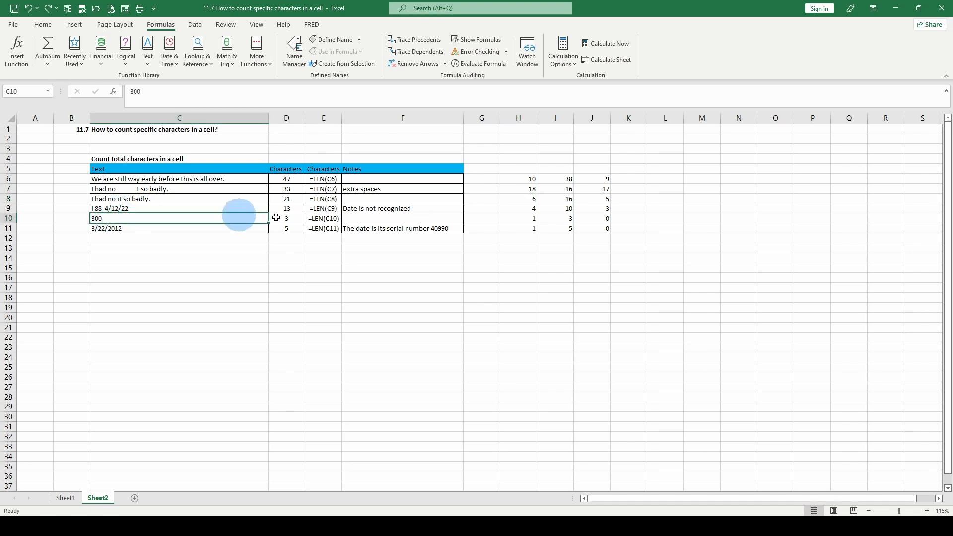
pyautogui.click(508, 219)
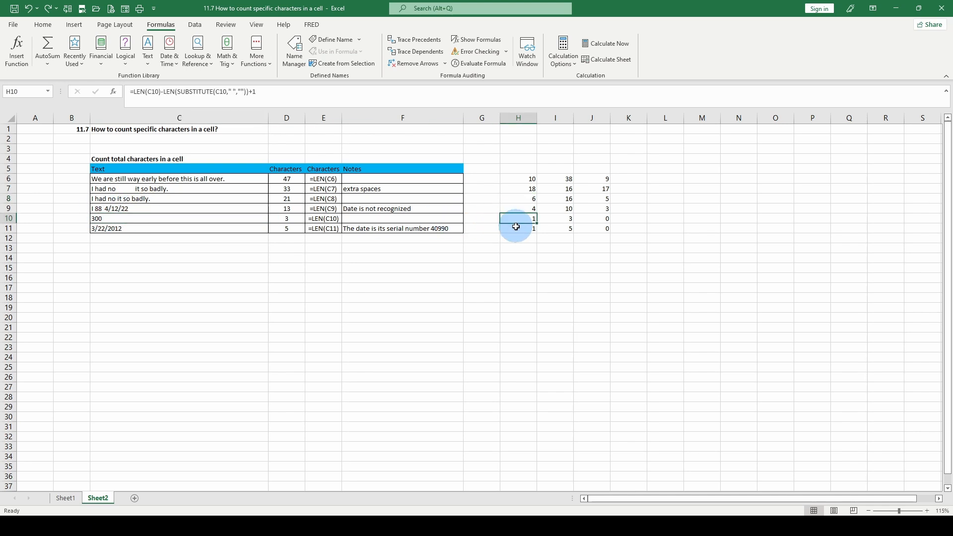
# Enter the heading "Count Number of Words" in H5 above the word-count results
pyautogui.click(514, 180)
pyautogui.click(514, 169)
pyautogui.write('Co')
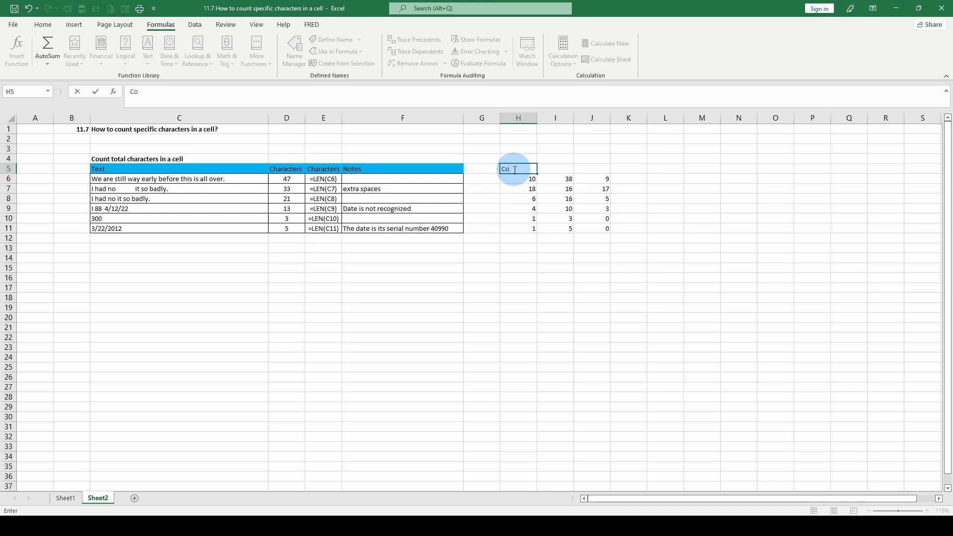
pyautogui.write('unt Number of Words')
pyautogui.press('Return')
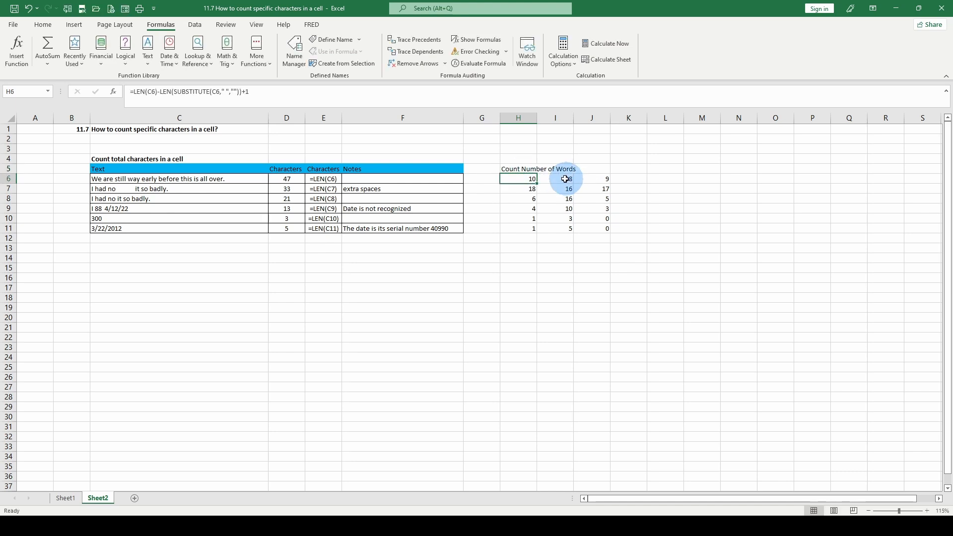
# Display the word-count formulas in K6:K11 using =FORMULATEXT(H6) filled down from K6, and widen column K to fit the formula text
pyautogui.click(634, 181)
pyautogui.write('=form')
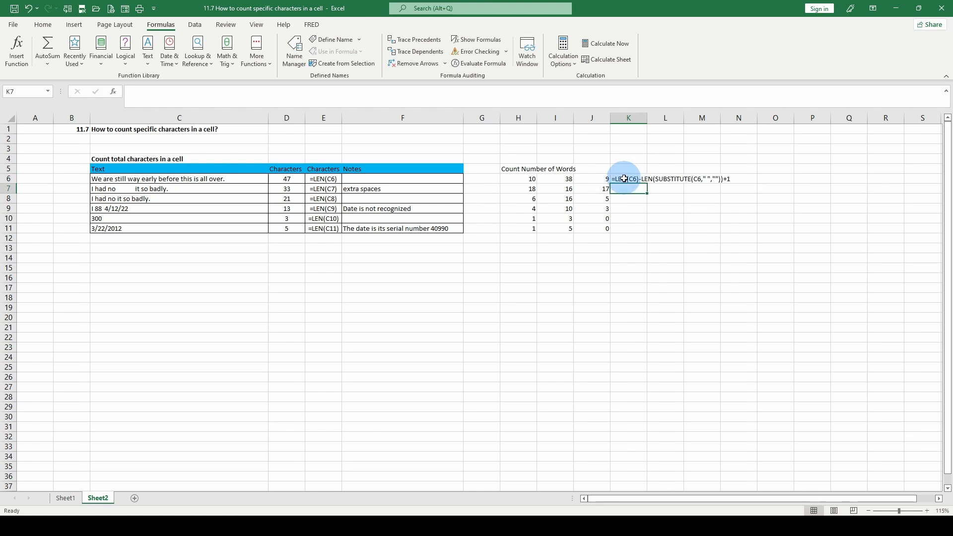
pyautogui.moveTo(624, 179); pyautogui.dragTo(632, 227)
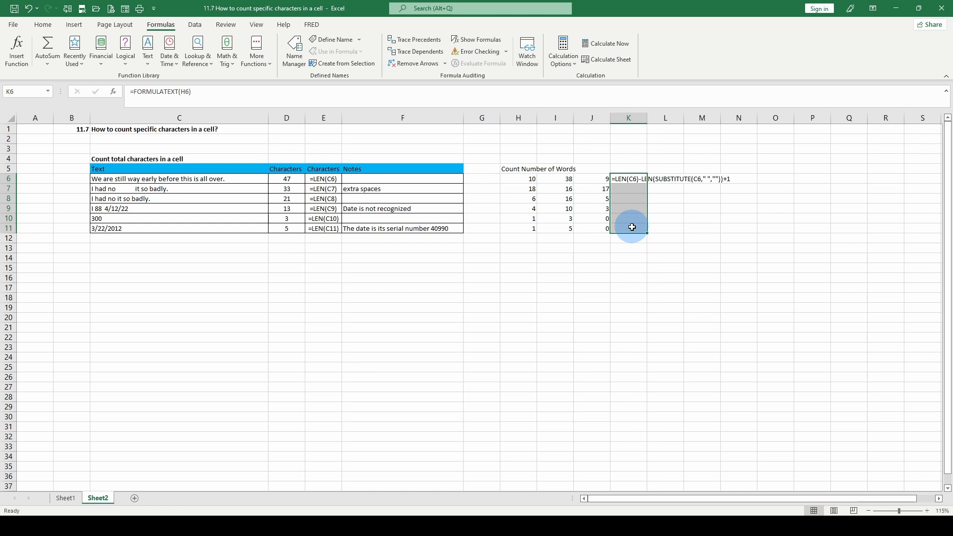
pyautogui.hotkey('ctrl', 'd')
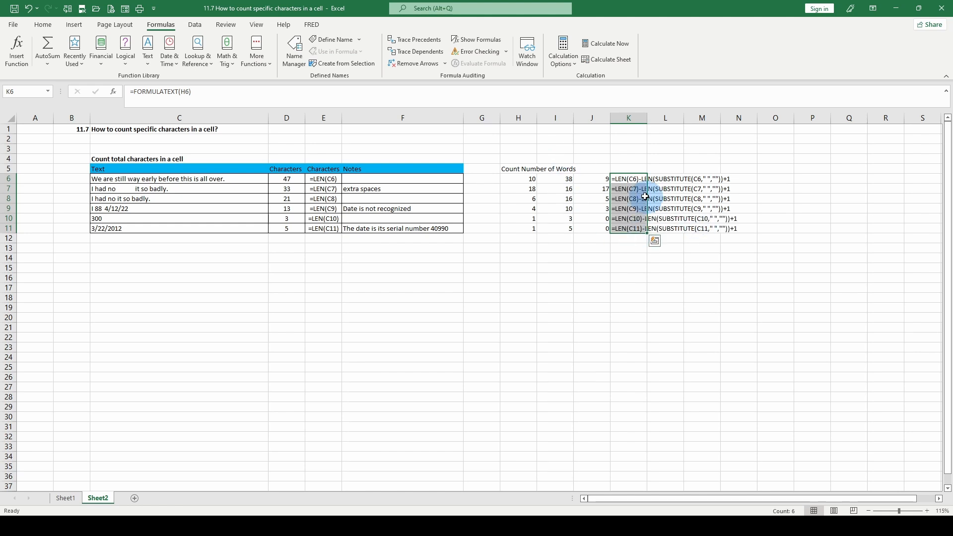
pyautogui.click(629, 179)
pyautogui.moveTo(648, 119); pyautogui.dragTo(749, 149)
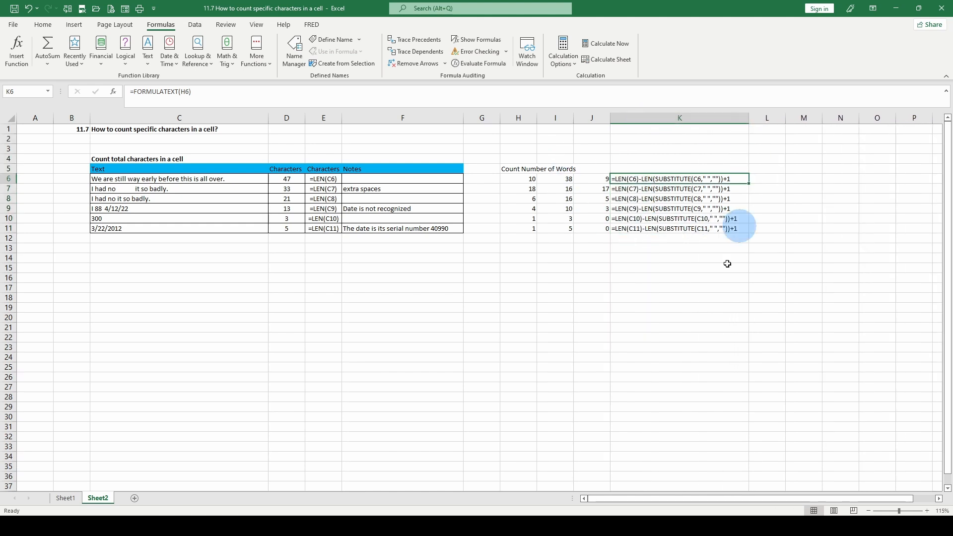